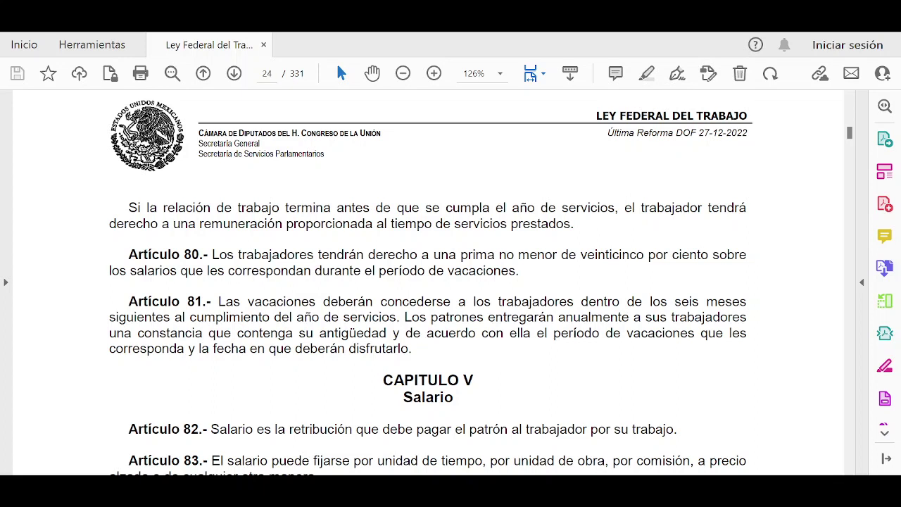
{"action": "scroll", "coordinate": [428, 281], "scroll_direction": "up", "scroll_amount": 3}
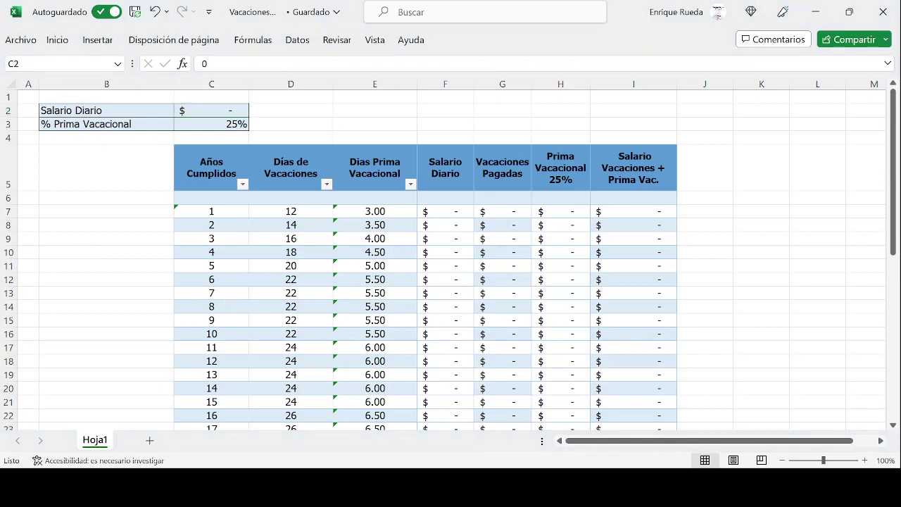
Set the Salario Diario value in cell C2 to 207.44.
{"action": "type", "text": "207.44"}
{"action": "key", "text": "Return"}
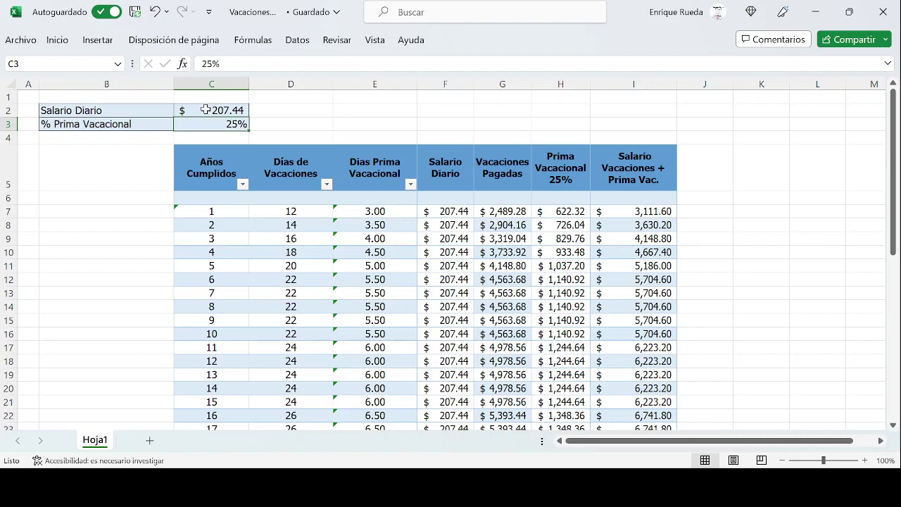
Examine the salary and percentage inputs, and review the two-year row from Años Cumplidos through Vacaciones Pagadas.
{"action": "key", "text": "Down"}
{"action": "key", "text": "Down"}
{"action": "key", "text": "Down"}
{"action": "key", "text": "Down"}
{"action": "key", "text": "Down"}
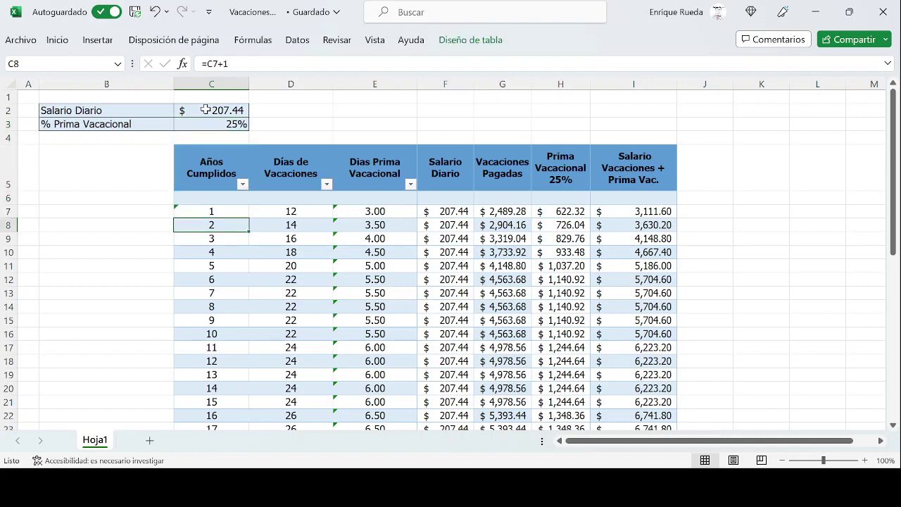
{"action": "key", "text": "Up"}
{"action": "key", "text": "Up"}
{"action": "key", "text": "Up"}
{"action": "key", "text": "Up"}
{"action": "key", "text": "Up"}
{"action": "key", "text": "Up"}
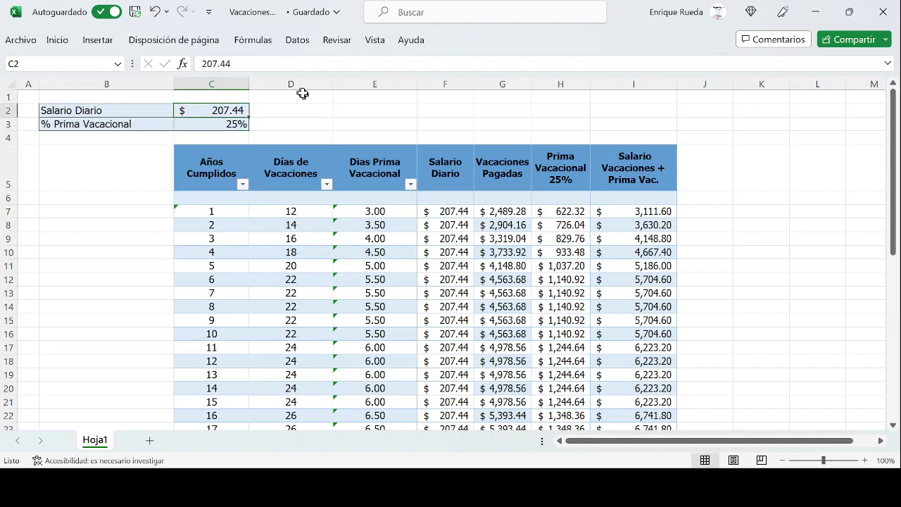
{"action": "key", "text": "Down"}
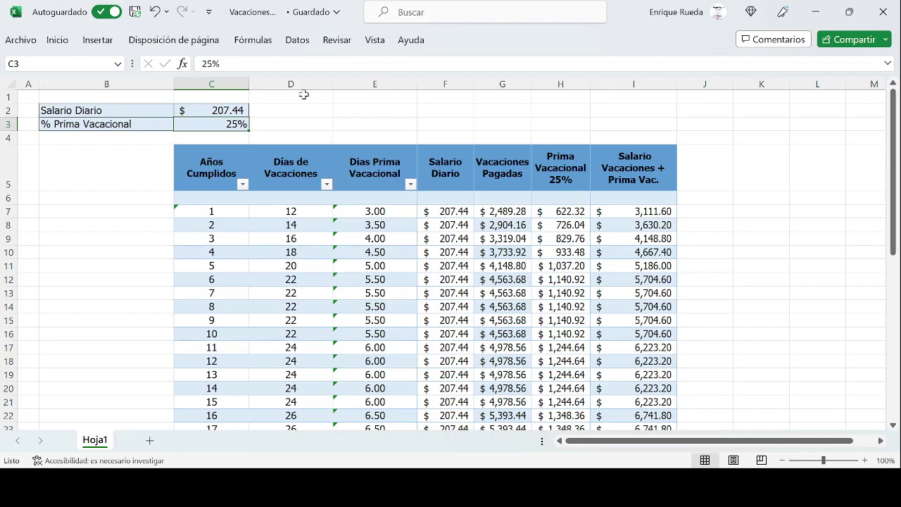
{"action": "key", "text": "Down"}
{"action": "key", "text": "Down"}
{"action": "key", "text": "Down"}
{"action": "key", "text": "Down"}
{"action": "key", "text": "Down"}
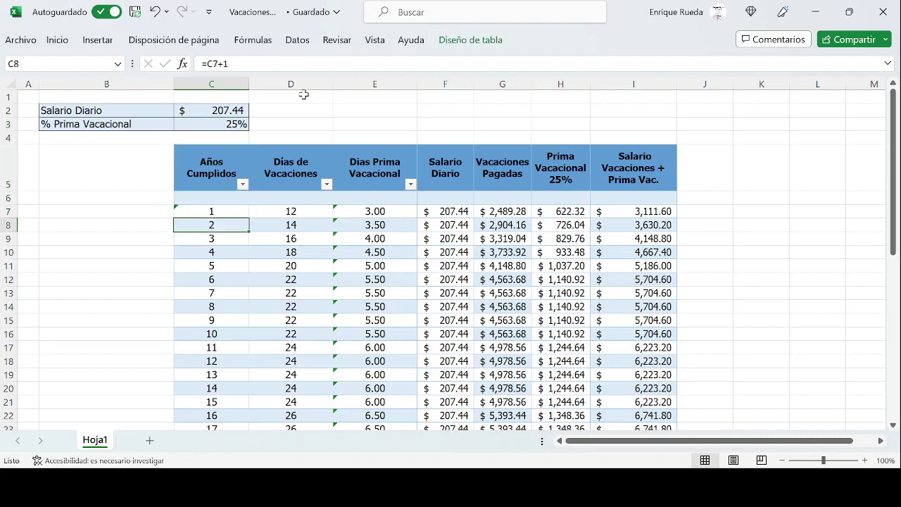
{"action": "key", "text": "Right"}
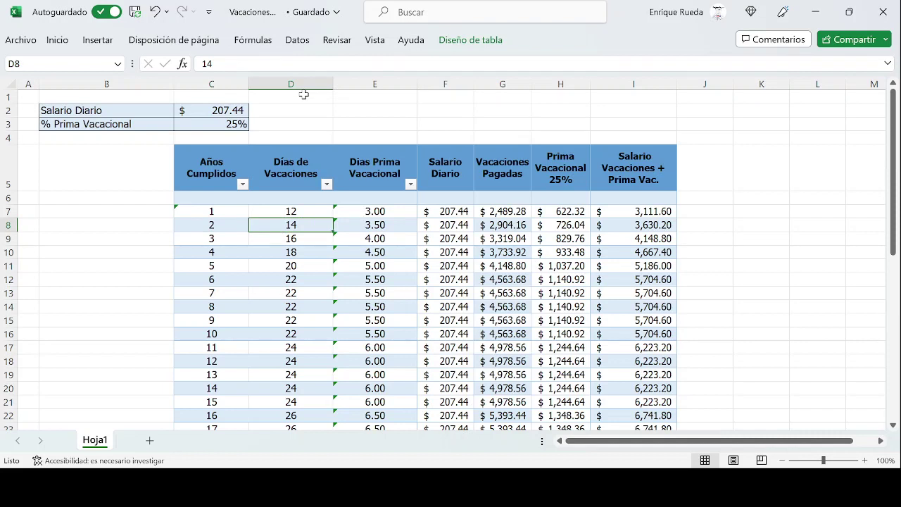
{"action": "key", "text": "Right"}
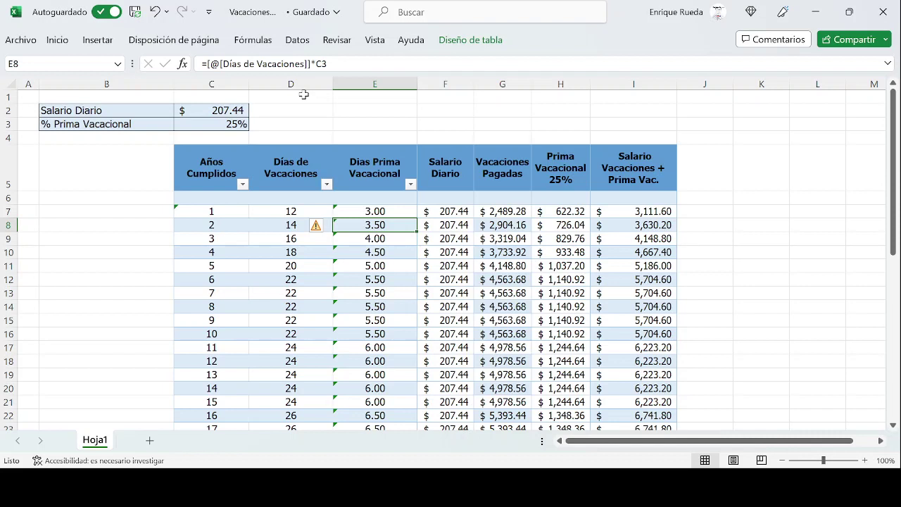
{"action": "key", "text": "Right"}
{"action": "key", "text": "Right"}
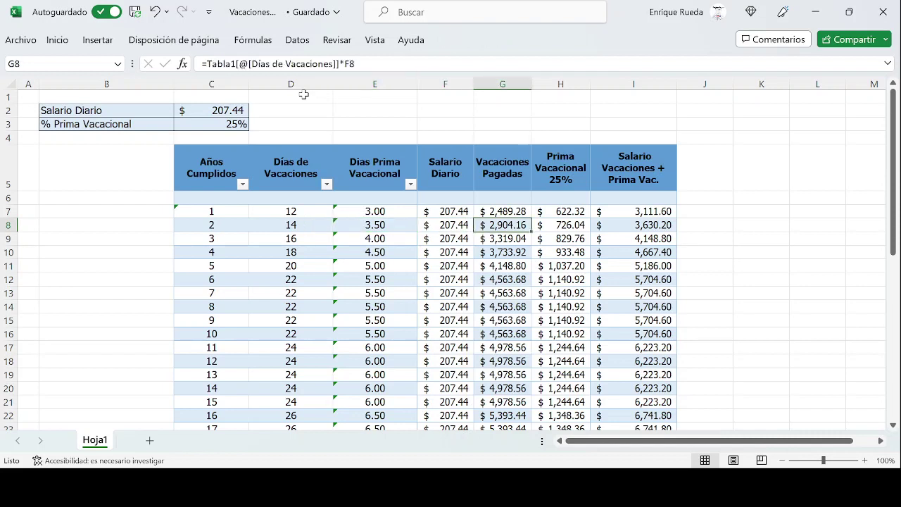
{"action": "key", "text": "Left"}
{"action": "key", "text": "Right"}
Set the Salario Diario to 350 and the % Prima Vacacional to 50%.
{"action": "key", "text": "Left"}
{"action": "key", "text": "Left"}
{"action": "key", "text": "Left"}
{"action": "key", "text": "Left"}
{"action": "key", "text": "Left"}
{"action": "key", "text": "Up"}
{"action": "key", "text": "Up"}
{"action": "key", "text": "Up"}
{"action": "key", "text": "Up"}
{"action": "key", "text": "Up"}
{"action": "key", "text": "Up"}
{"action": "key", "text": "Right"}
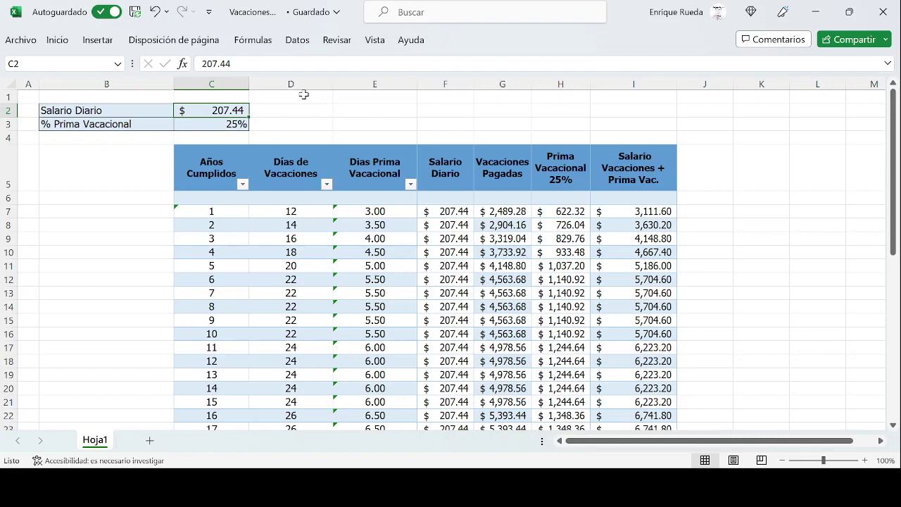
{"action": "type", "text": "350"}
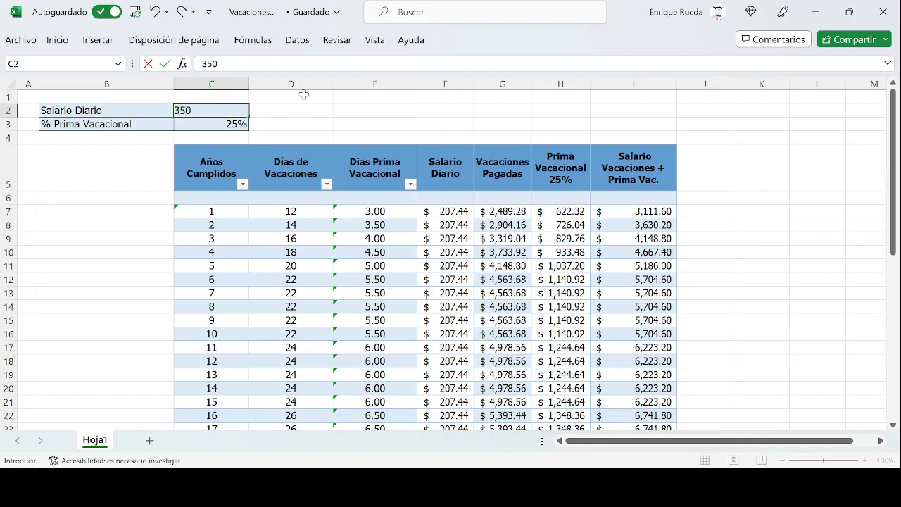
{"action": "key", "text": "Return"}
{"action": "key", "text": "BackSpace"}
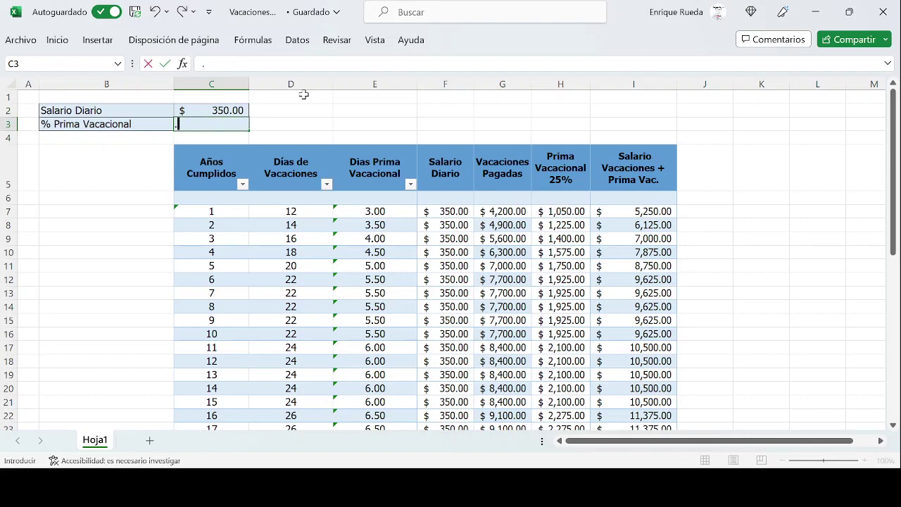
{"action": "type", "text": ".5"}
{"action": "key", "text": "Return"}
Examine the one-year row's vacation days, premium days, daily salary, paid vacation, premium and combined total.
{"action": "key", "text": "Down"}
{"action": "key", "text": "Down"}
{"action": "key", "text": "Down"}
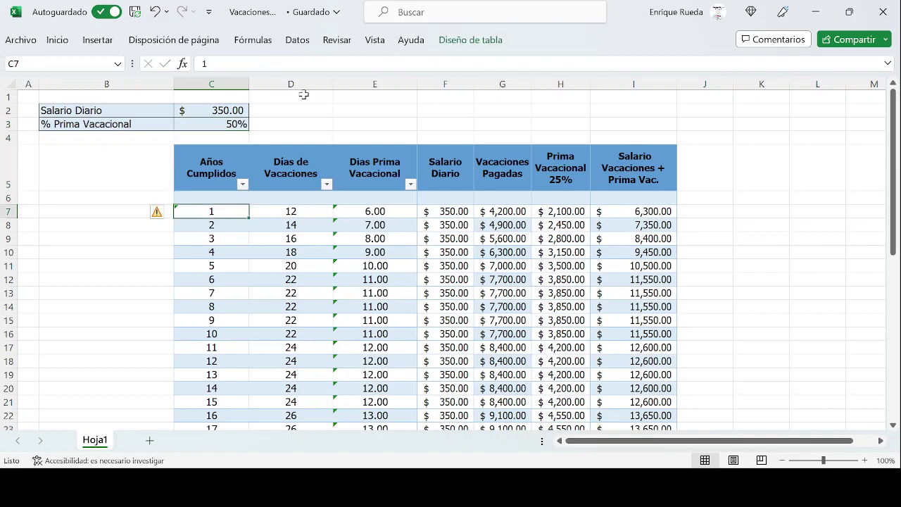
{"action": "key", "text": "Right"}
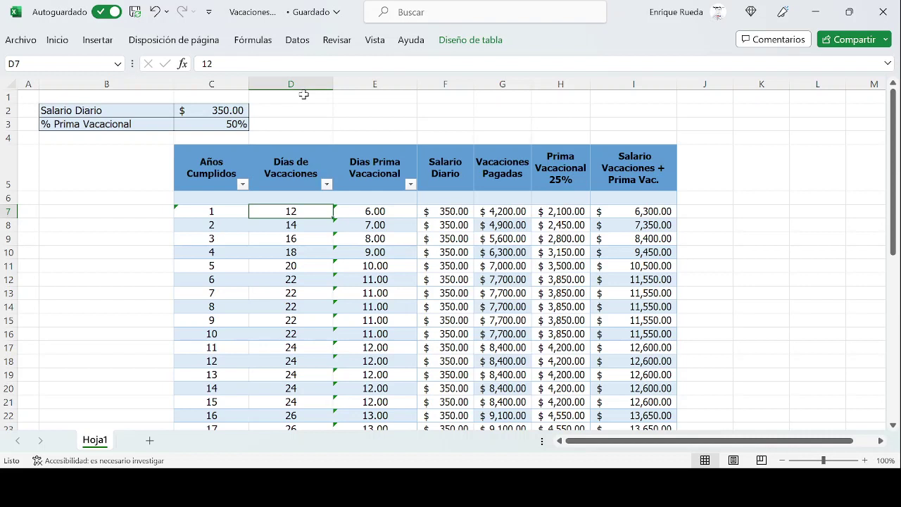
{"action": "key", "text": "Right"}
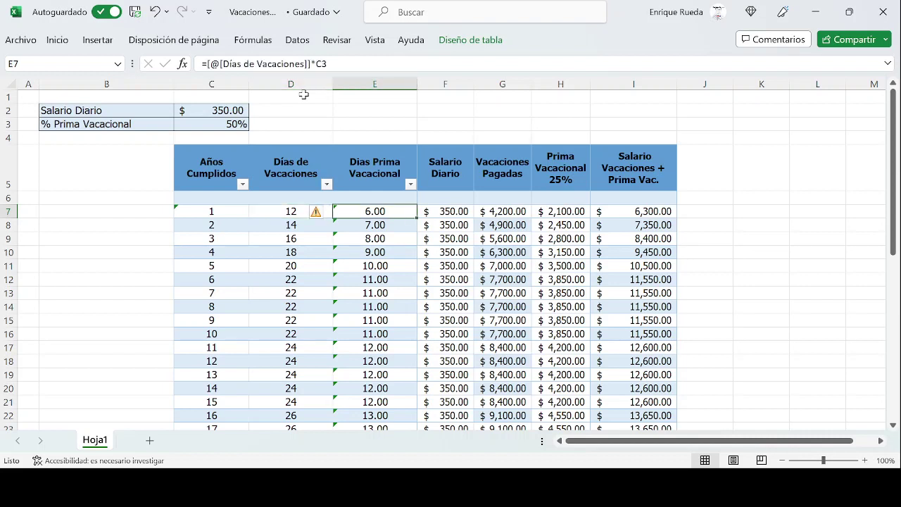
{"action": "key", "text": "Right"}
{"action": "key", "text": "Right"}
{"action": "key", "text": "Left"}
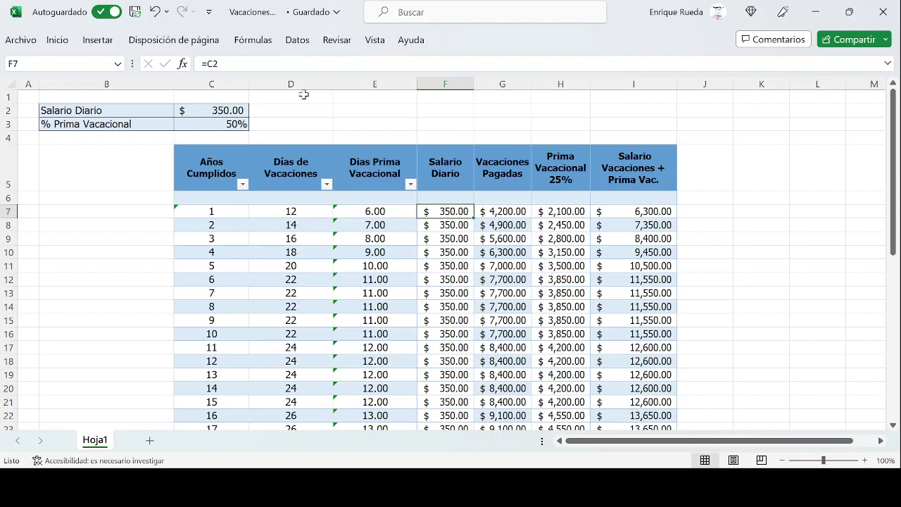
{"action": "key", "text": "Right"}
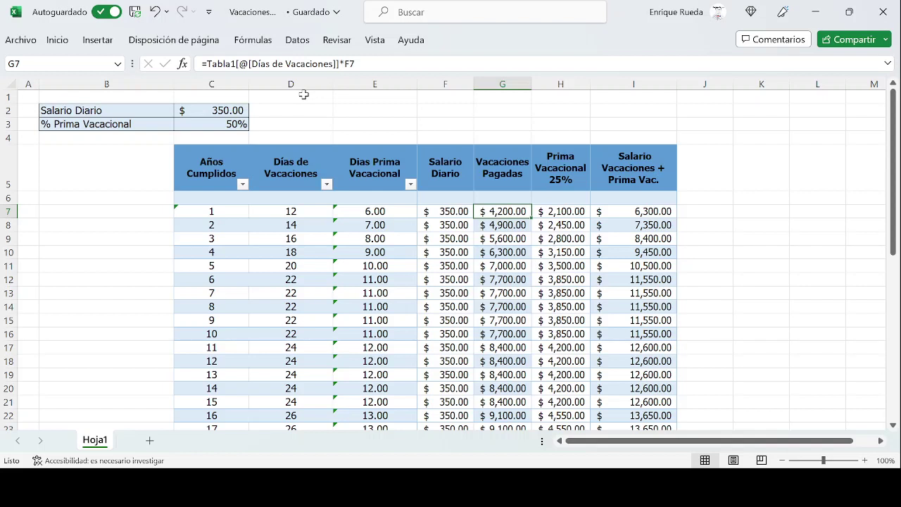
{"action": "key", "text": "Right"}
{"action": "key", "text": "Right"}
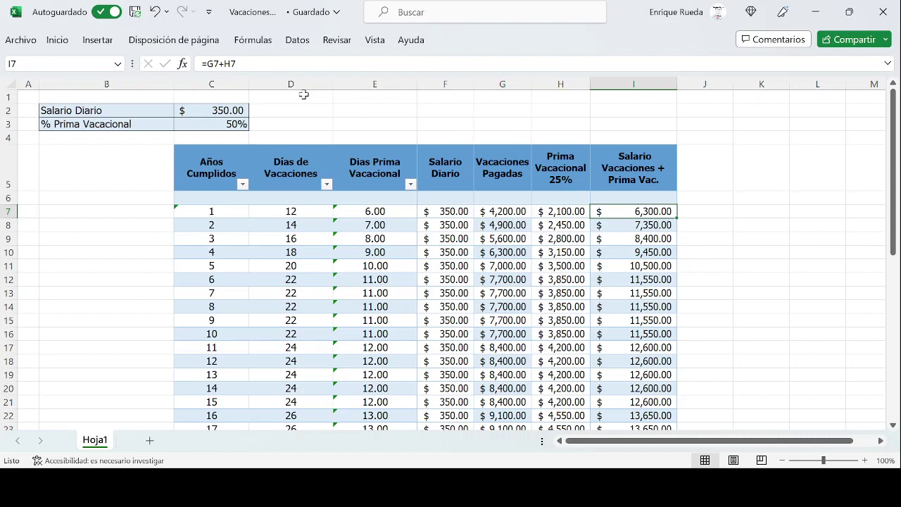
{"action": "key", "text": "Left"}
{"action": "key", "text": "Left"}
{"action": "key", "text": "Left"}
{"action": "key", "text": "Left"}
{"action": "key", "text": "Left"}
{"action": "key", "text": "Left"}
{"action": "key", "text": "Down"}
{"action": "key", "text": "Down"}
{"action": "key", "text": "Up"}
{"action": "key", "text": "Up"}
{"action": "key", "text": "Down"}
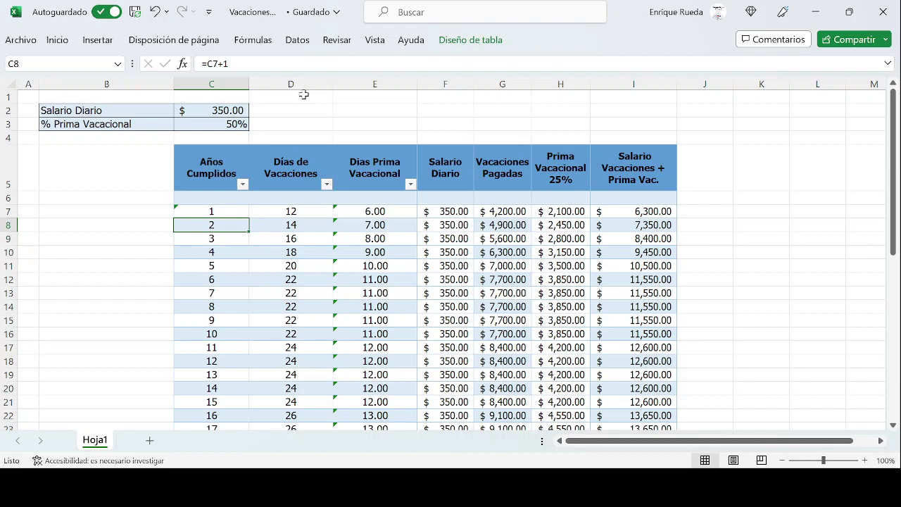
Set the % Prima Vacacional in cell C3 to 25%.
{"action": "key", "text": "Up"}
{"action": "key", "text": "Up"}
{"action": "key", "text": "Up"}
{"action": "key", "text": "Up"}
{"action": "key", "text": "Up"}
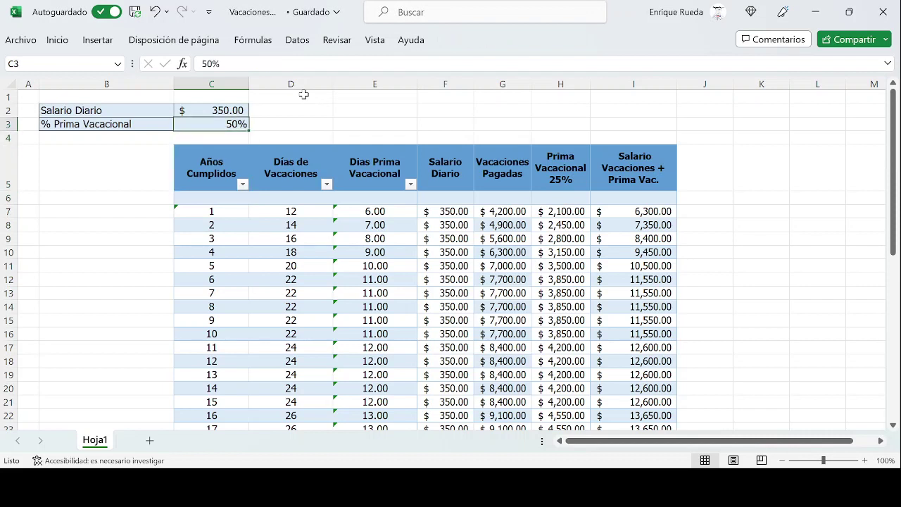
{"action": "type", "text": "25"}
{"action": "key", "text": "Return"}
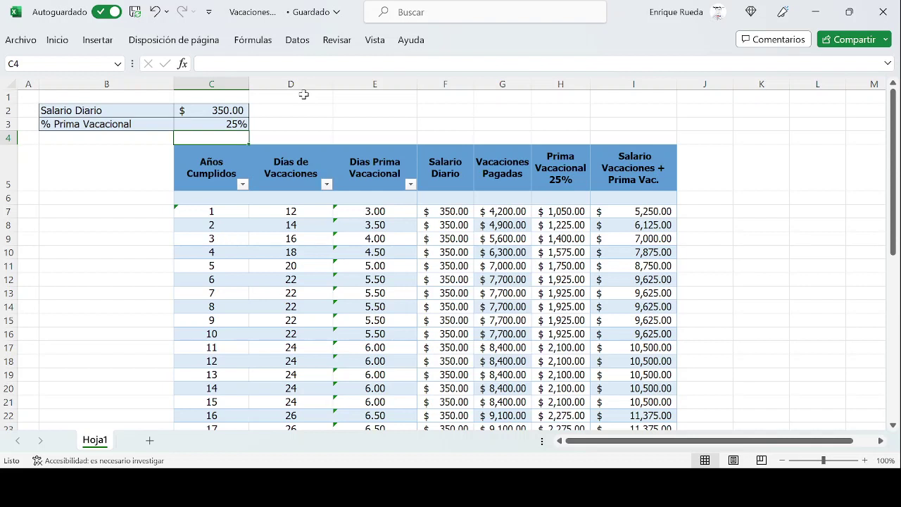
Review the headers from Años Cumplidos through Salario Diario and the one-year row's formulas from daily salary to combined total.
{"action": "key", "text": "Down"}
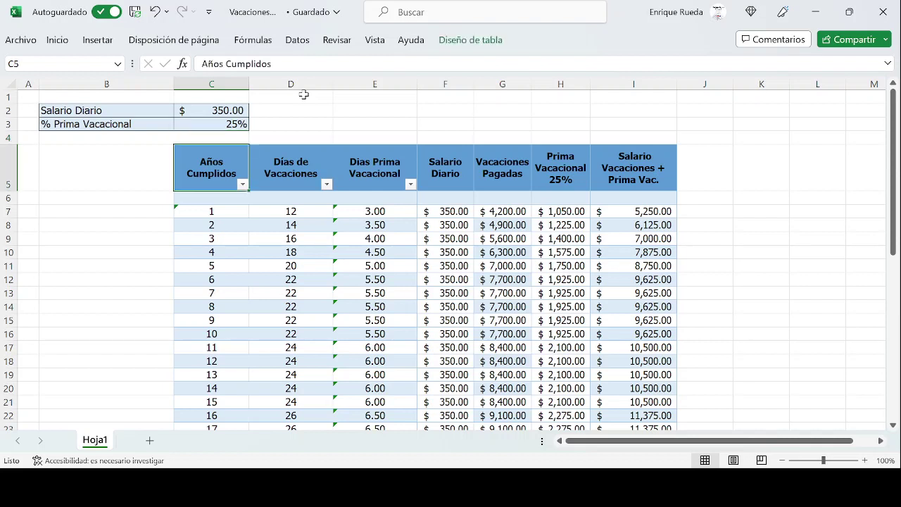
{"action": "key", "text": "Right"}
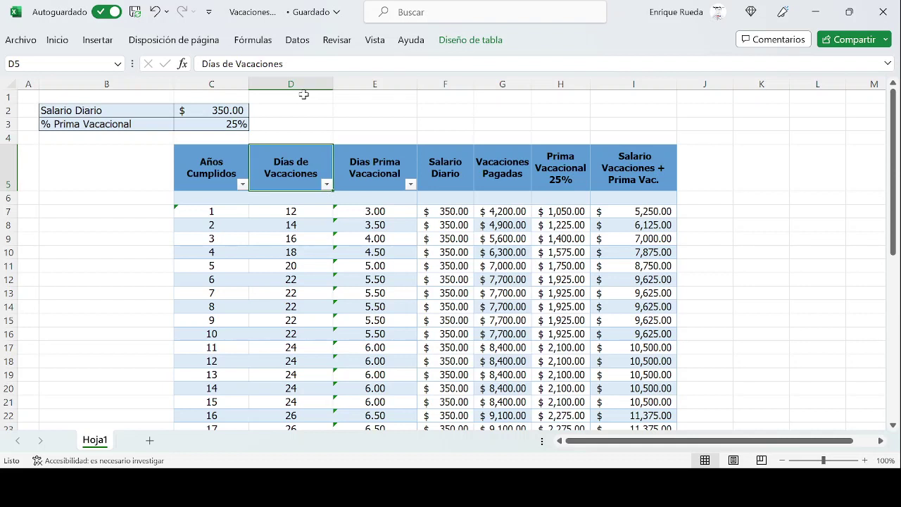
{"action": "key", "text": "Right"}
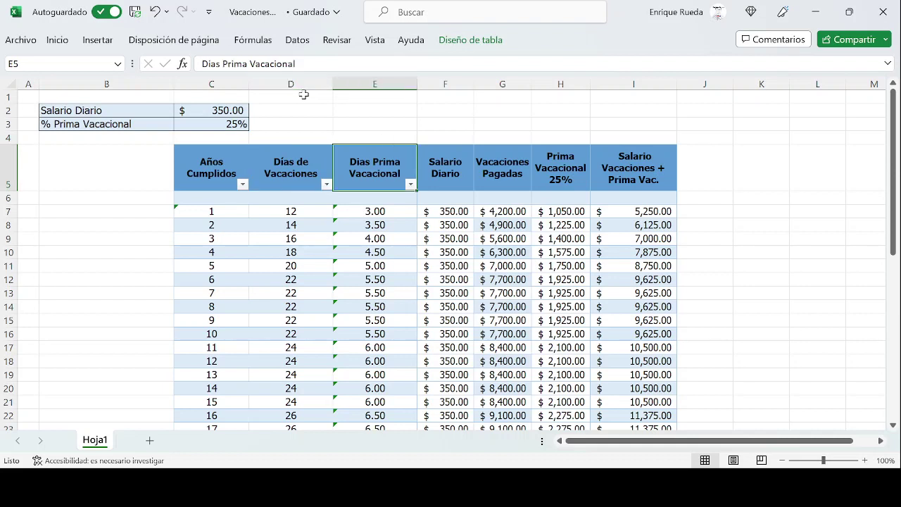
{"action": "key", "text": "Right"}
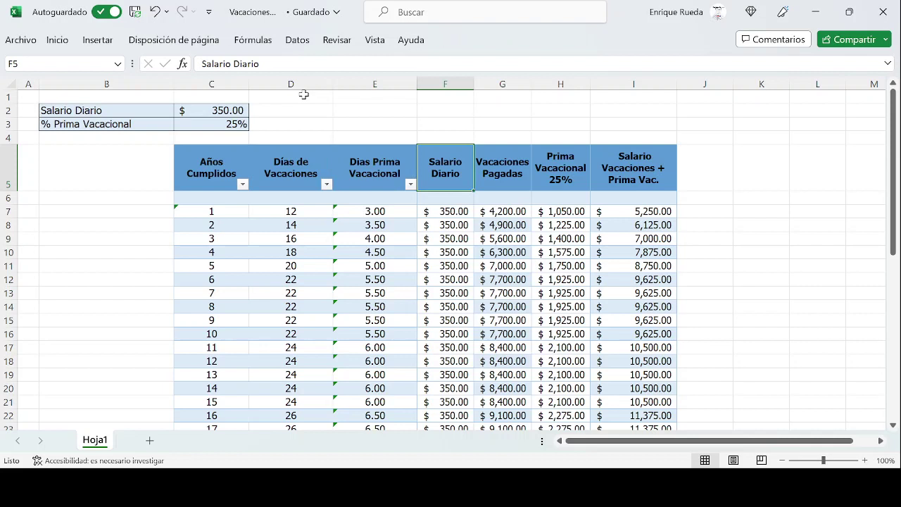
{"action": "key", "text": "Down"}
{"action": "key", "text": "Down"}
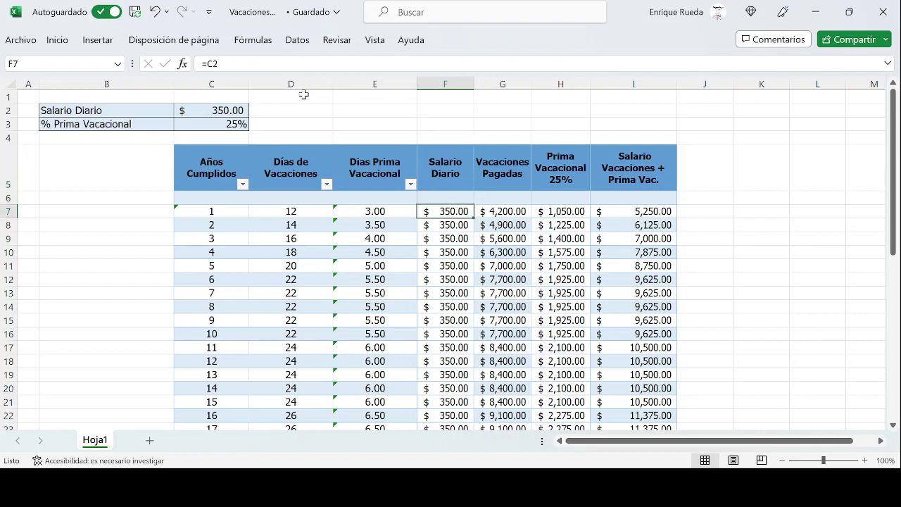
{"action": "key", "text": "Right"}
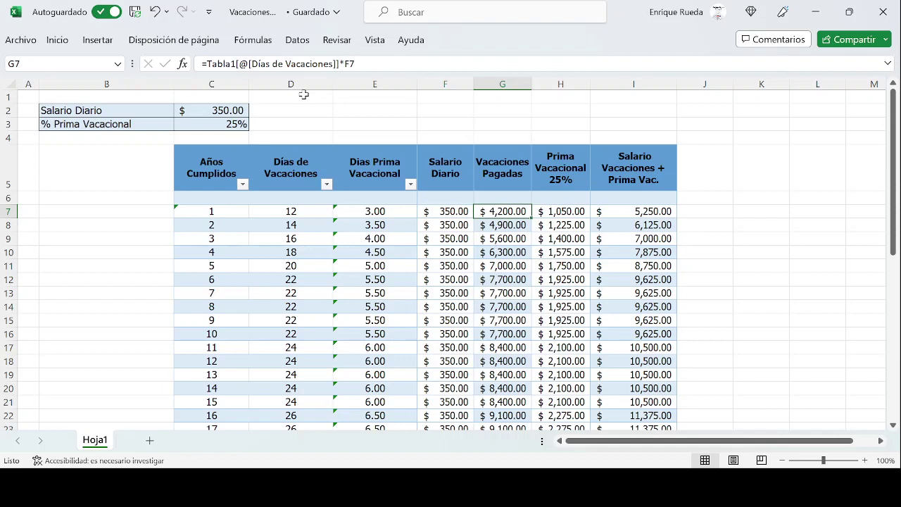
{"action": "key", "text": "Right"}
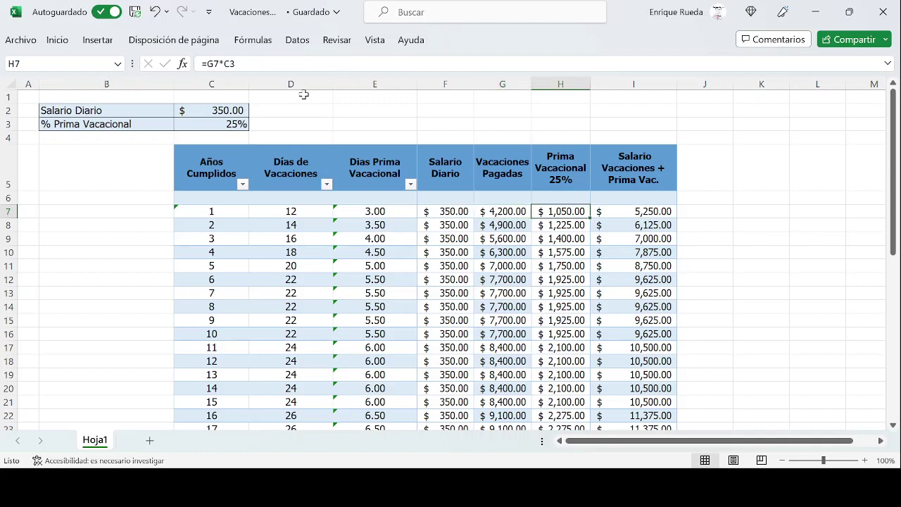
{"action": "key", "text": "Right"}
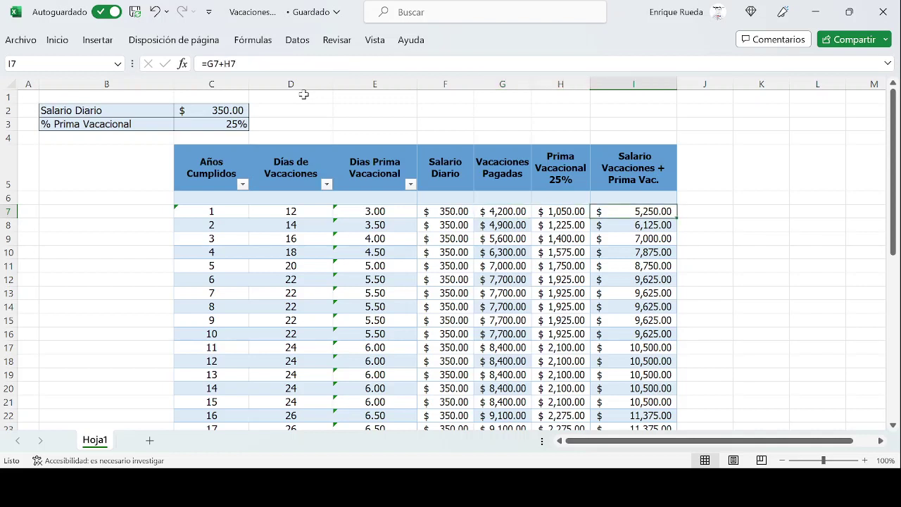
Set the Salario Diario value in cell C2 to 500.
{"action": "left_click", "coordinate": [213, 112]}
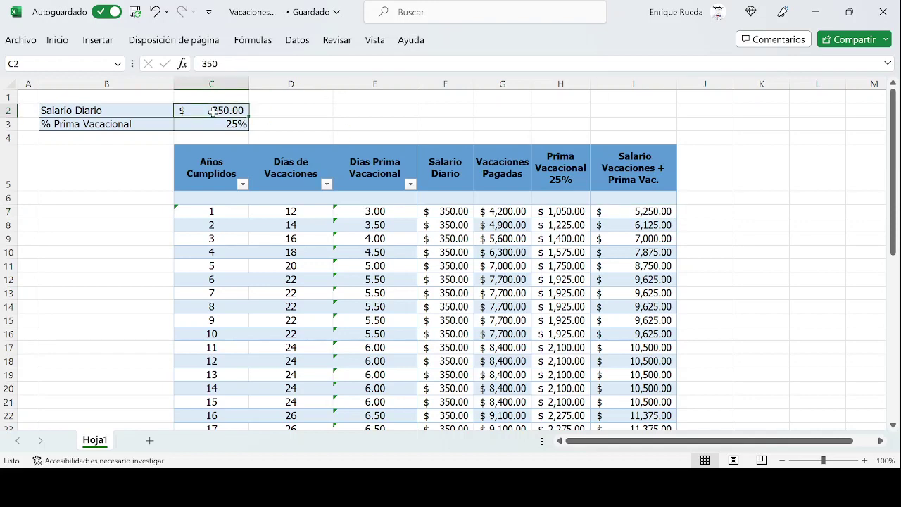
{"action": "type", "text": "500"}
{"action": "key", "text": "Return"}
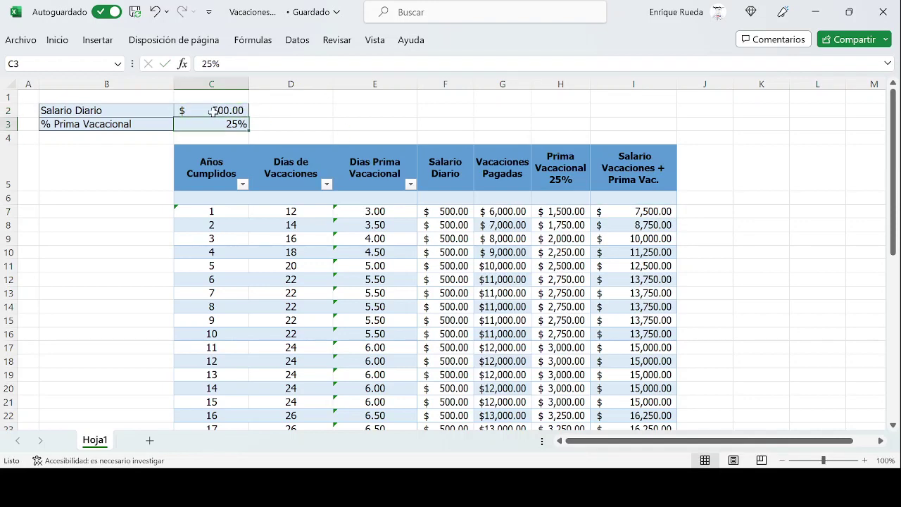
Examine the ten-year row's vacation days, premium days, daily salary, paid vacation, premium and combined total.
{"action": "key", "text": "Down"}
{"action": "key", "text": "Down"}
{"action": "key", "text": "Down"}
{"action": "key", "text": "Down"}
{"action": "key", "text": "Down"}
{"action": "key", "text": "Down"}
{"action": "key", "text": "Down"}
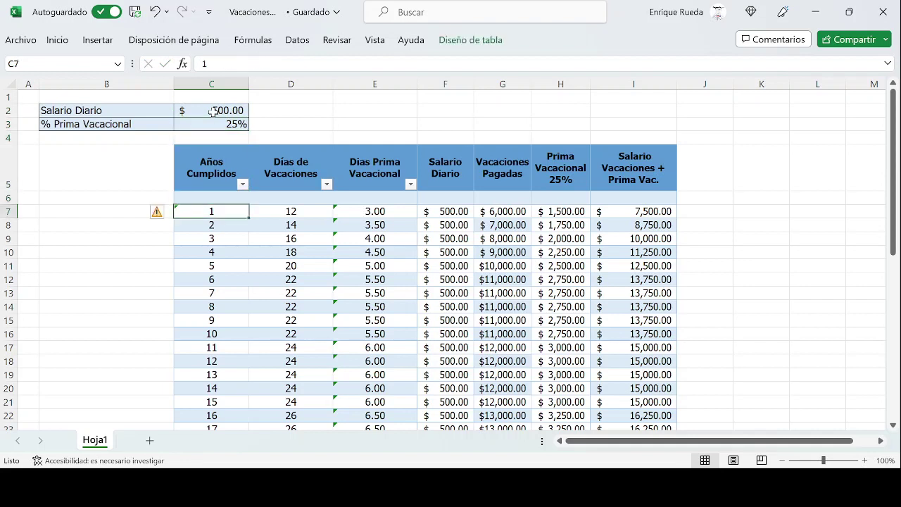
{"action": "key", "text": "Down"}
{"action": "key", "text": "Down"}
{"action": "key", "text": "Down"}
{"action": "key", "text": "Down"}
{"action": "key", "text": "Down"}
{"action": "key", "text": "Down"}
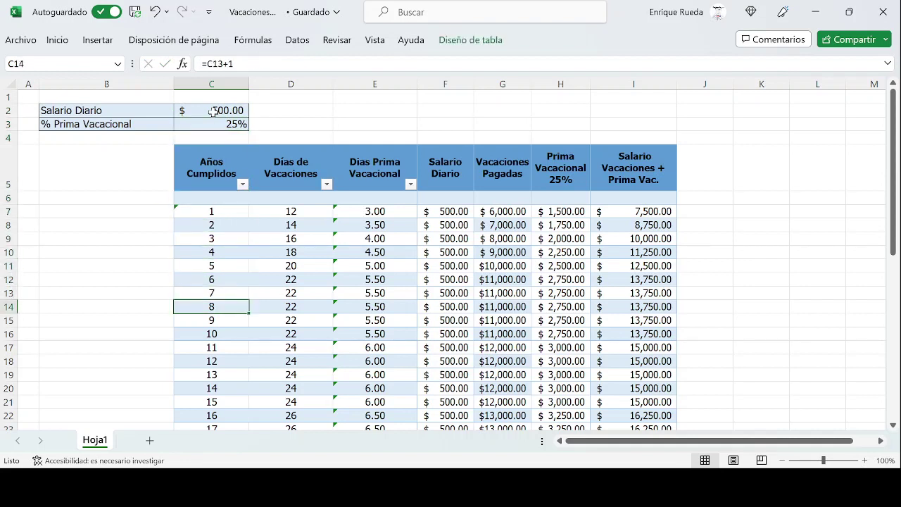
{"action": "key", "text": "Right"}
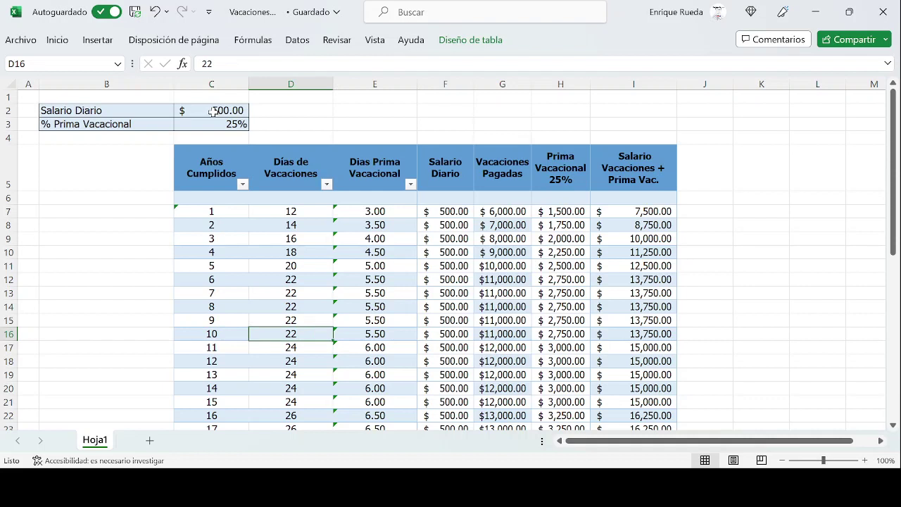
{"action": "key", "text": "Right"}
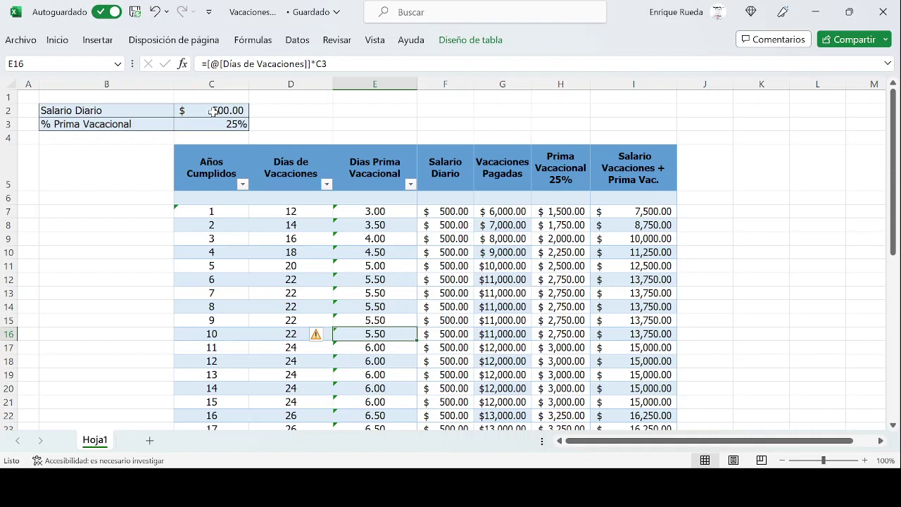
{"action": "key", "text": "Right"}
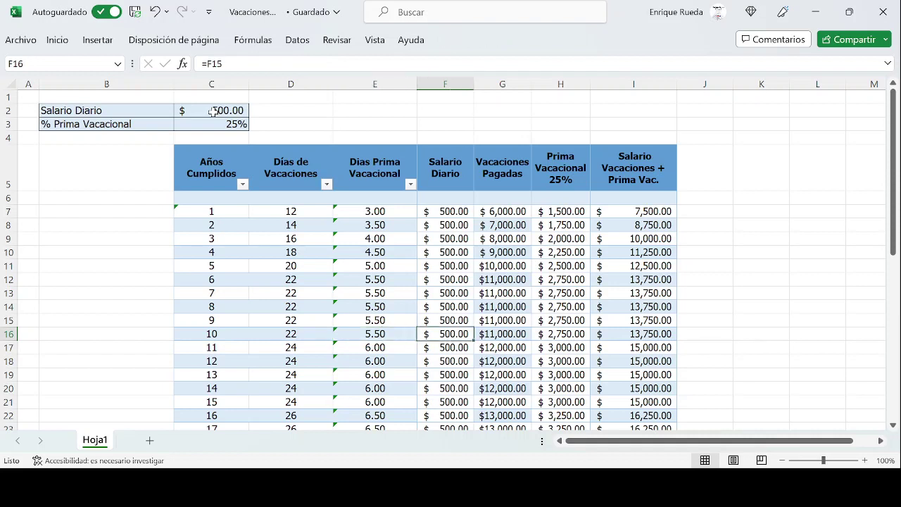
{"action": "key", "text": "Right"}
{"action": "key", "text": "Left"}
{"action": "key", "text": "Right"}
{"action": "key", "text": "Right"}
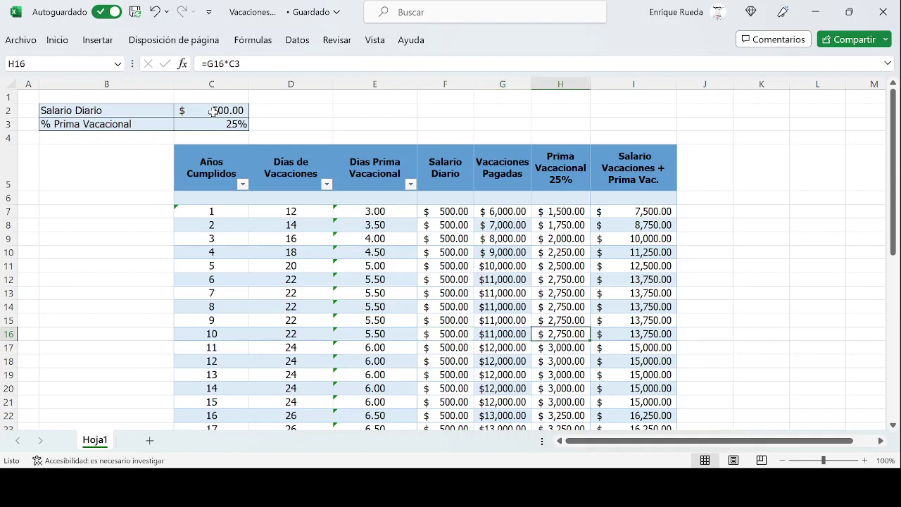
{"action": "key", "text": "Right"}
Set the % Prima Vacacional in cell C3 to 75%.
{"action": "key", "text": "Left"}
{"action": "key", "text": "Left"}
{"action": "key", "text": "Left"}
{"action": "key", "text": "Left"}
{"action": "key", "text": "Left"}
{"action": "key", "text": "Left"}
{"action": "key", "text": "Left"}
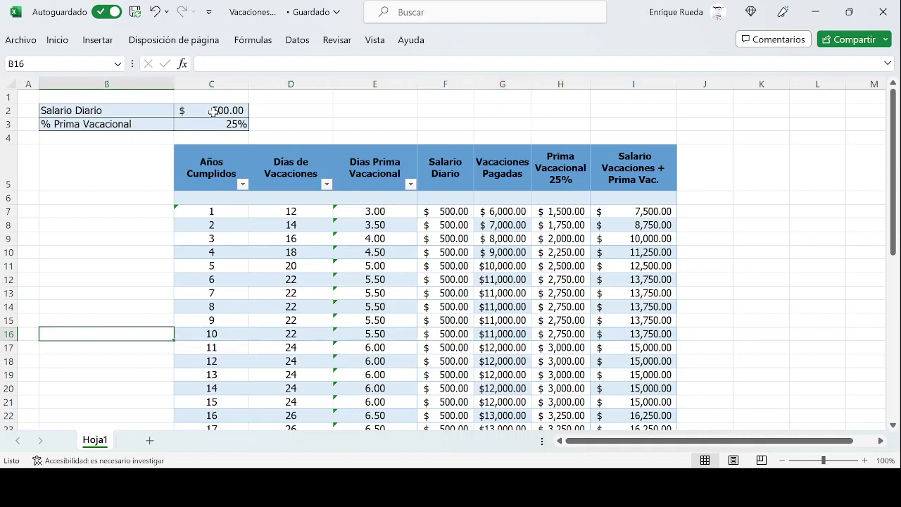
{"action": "key", "text": "Up"}
{"action": "key", "text": "Up"}
{"action": "key", "text": "Up"}
{"action": "key", "text": "Up"}
{"action": "key", "text": "Up"}
{"action": "key", "text": "Up"}
{"action": "key", "text": "Up"}
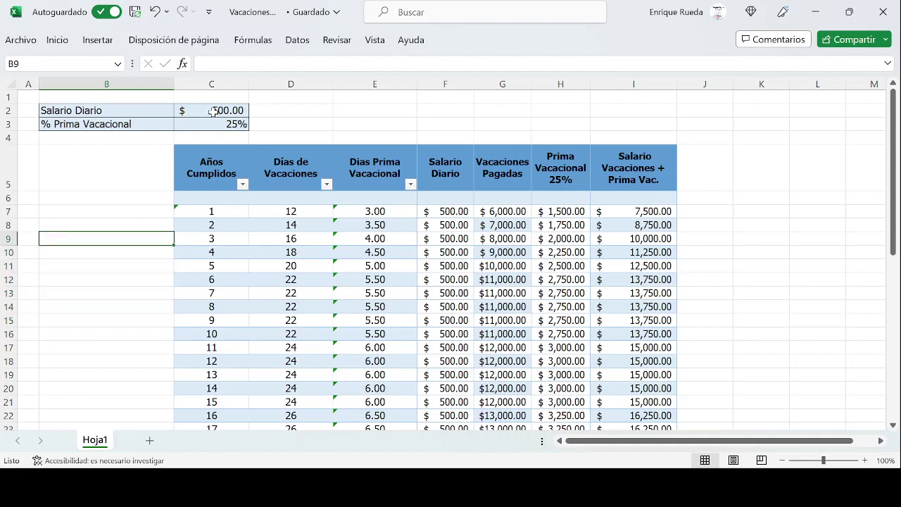
{"action": "key", "text": "Up"}
{"action": "key", "text": "Up"}
{"action": "key", "text": "Up"}
{"action": "key", "text": "Up"}
{"action": "key", "text": "Up"}
{"action": "key", "text": "Up"}
{"action": "key", "text": "Right"}
{"action": "key", "text": "BackSpace"}
{"action": "type", "text": "75"}
{"action": "key", "text": "Return"}
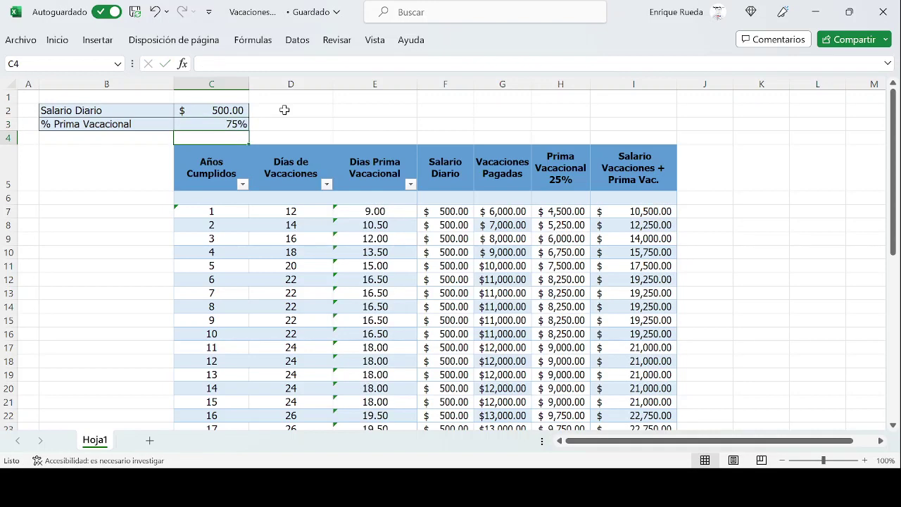
Review the Años Cumplidos column down to the 20-year row and check that row's vacation days.
{"action": "key", "text": "Down"}
{"action": "key", "text": "Down"}
{"action": "key", "text": "Down"}
{"action": "key", "text": "Down"}
{"action": "key", "text": "Down"}
{"action": "key", "text": "Down"}
{"action": "key", "text": "Down"}
{"action": "key", "text": "Down"}
{"action": "key", "text": "Down"}
{"action": "key", "text": "Down"}
{"action": "key", "text": "Down"}
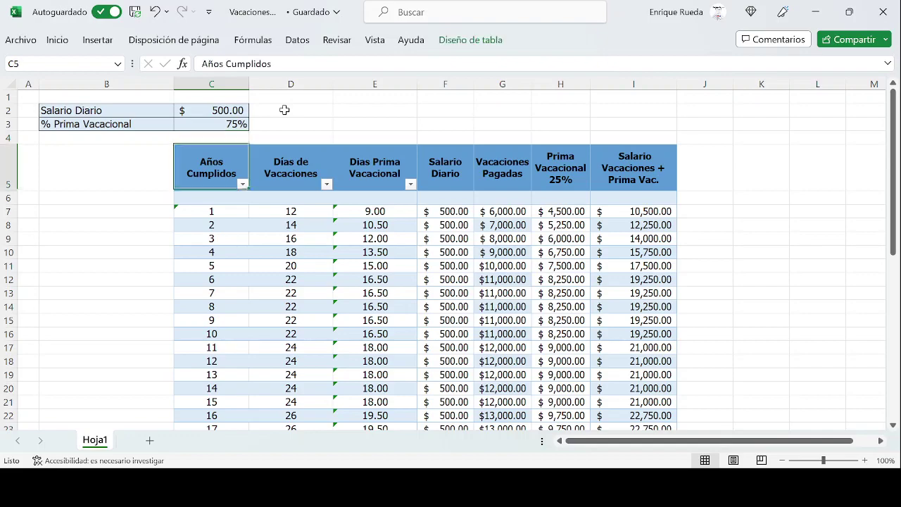
{"action": "key", "text": "Down"}
{"action": "key", "text": "Down"}
{"action": "key", "text": "Down"}
{"action": "key", "text": "Down"}
{"action": "key", "text": "Down"}
{"action": "key", "text": "Down"}
{"action": "key", "text": "Down"}
{"action": "key", "text": "Down"}
{"action": "key", "text": "Down"}
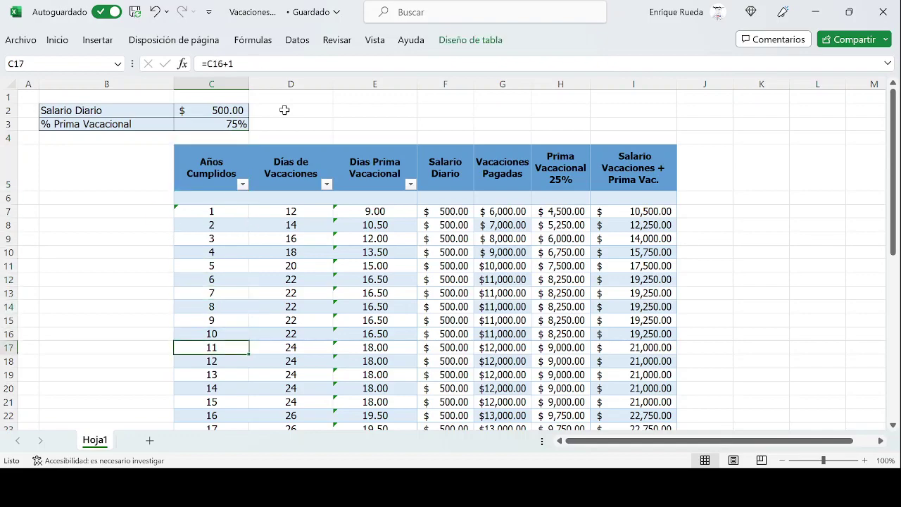
{"action": "key", "text": "Down"}
{"action": "key", "text": "Down"}
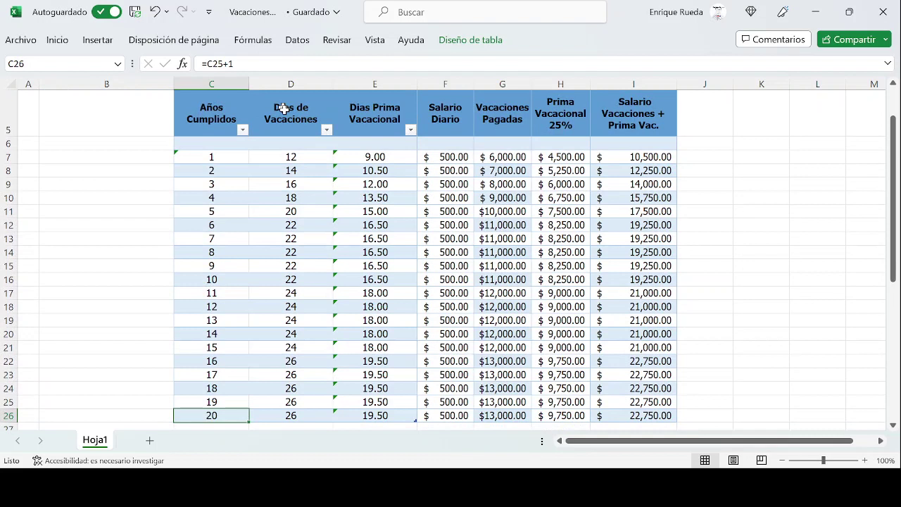
{"action": "key", "text": "Right"}
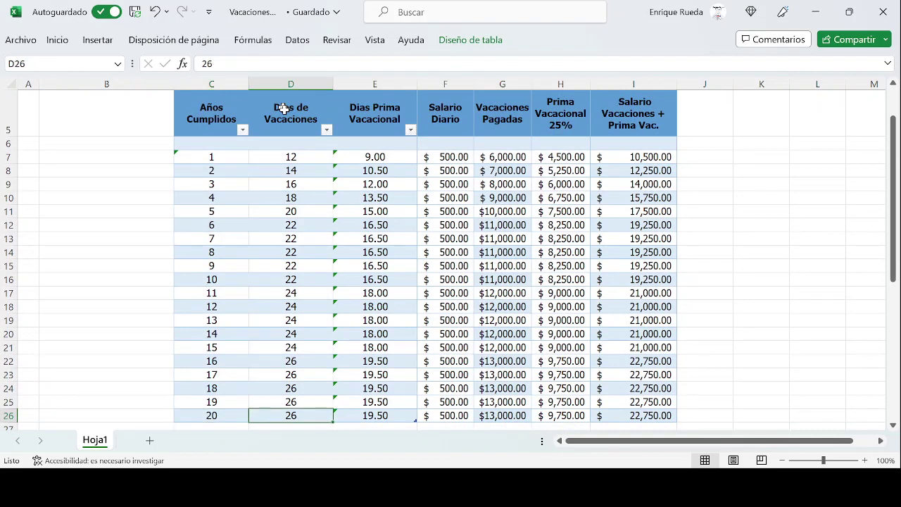
Examine how the Días de Vacaciones values progress over the first six years of service.
{"action": "key", "text": "Up"}
{"action": "key", "text": "Up"}
{"action": "key", "text": "Up"}
{"action": "key", "text": "Up"}
{"action": "key", "text": "Up"}
{"action": "key", "text": "Up"}
{"action": "key", "text": "Up"}
{"action": "key", "text": "Up"}
{"action": "key", "text": "Up"}
{"action": "key", "text": "Up"}
{"action": "key", "text": "Up"}
{"action": "key", "text": "Up"}
{"action": "key", "text": "Up"}
{"action": "key", "text": "Up"}
{"action": "key", "text": "Up"}
{"action": "key", "text": "Up"}
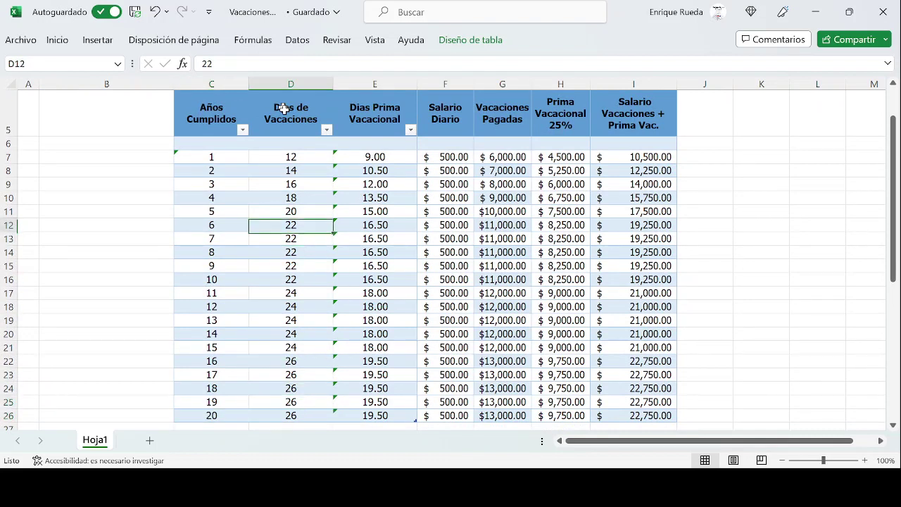
{"action": "key", "text": "Up"}
{"action": "key", "text": "Up"}
{"action": "key", "text": "Up"}
{"action": "key", "text": "Down"}
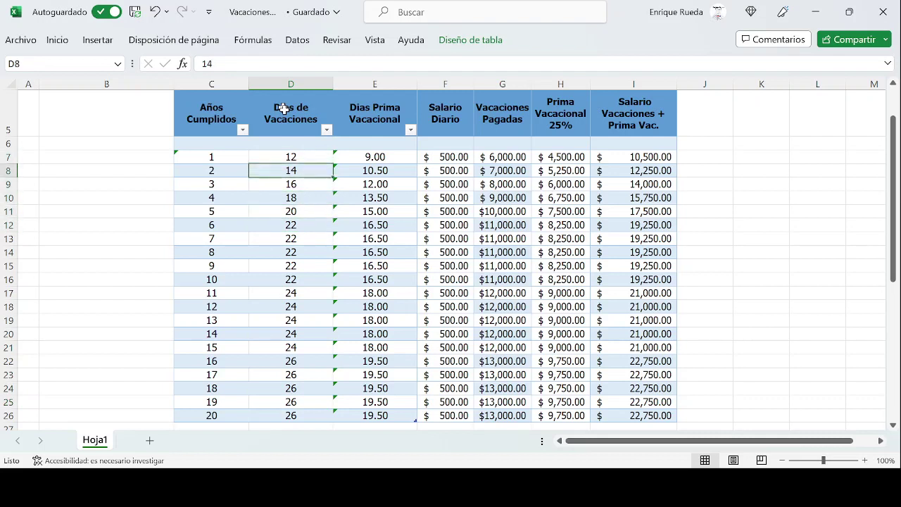
{"action": "key", "text": "Down"}
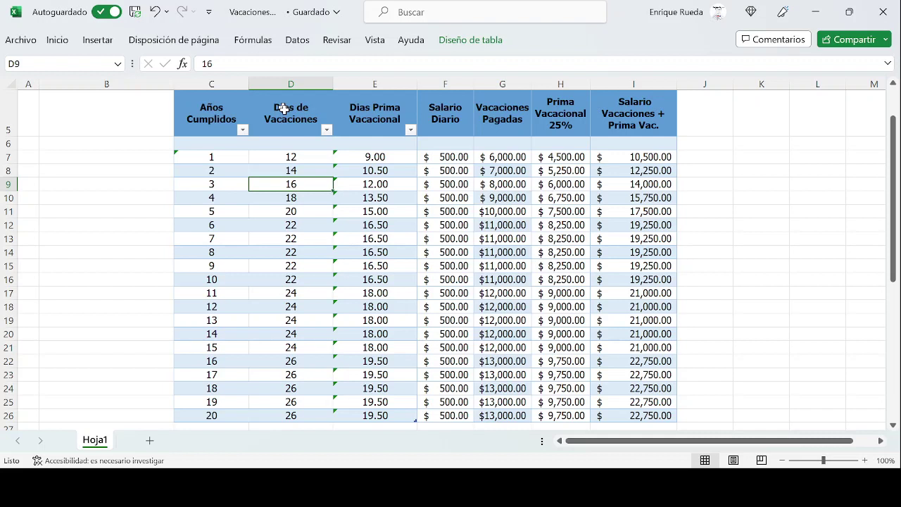
{"action": "key", "text": "Down"}
{"action": "key", "text": "Down"}
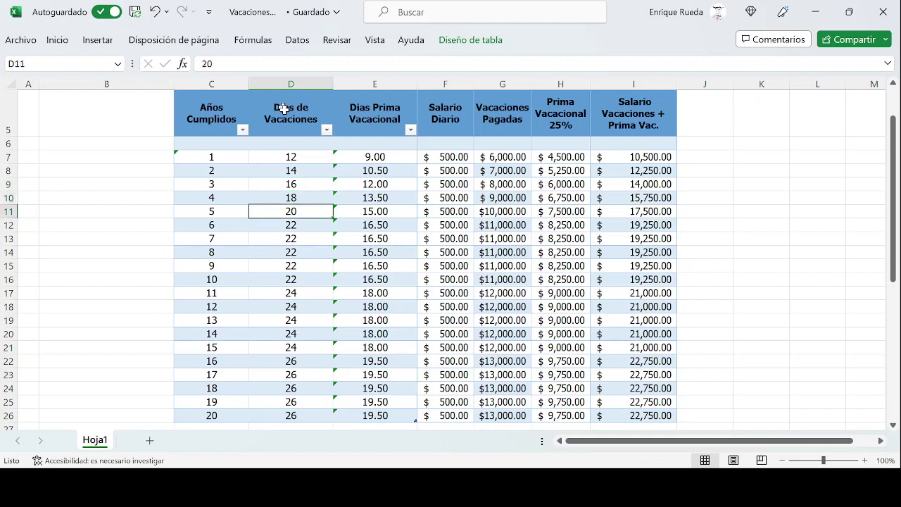
{"action": "key", "text": "Down"}
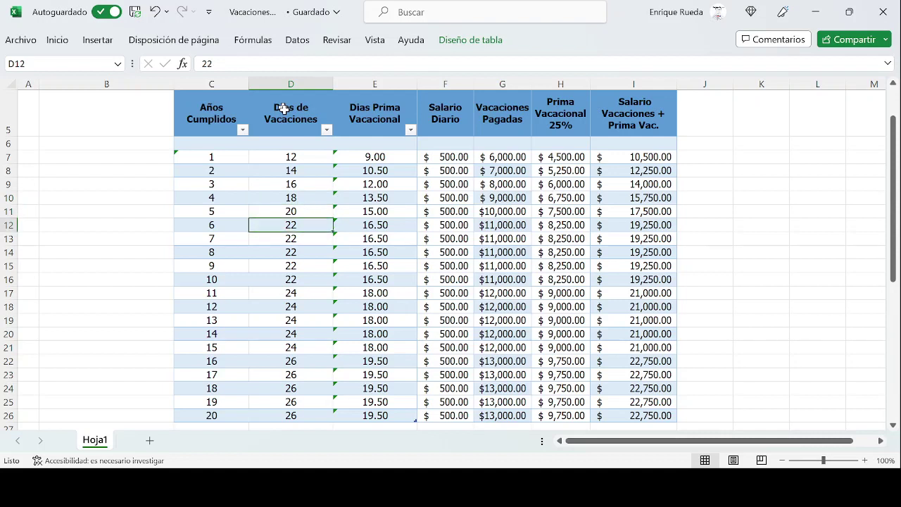
Set the % Prima Vacacional in cell C3 back to 25%.
{"action": "key", "text": "Right"}
{"action": "key", "text": "Up"}
{"action": "key", "text": "Up"}
{"action": "key", "text": "Up"}
{"action": "key", "text": "Up"}
{"action": "key", "text": "Up"}
{"action": "key", "text": "Up"}
{"action": "key", "text": "Up"}
{"action": "key", "text": "Up"}
{"action": "key", "text": "Up"}
{"action": "key", "text": "Up"}
{"action": "key", "text": "Left"}
{"action": "key", "text": "Left"}
{"action": "key", "text": "Down"}
{"action": "type", "text": ".25"}
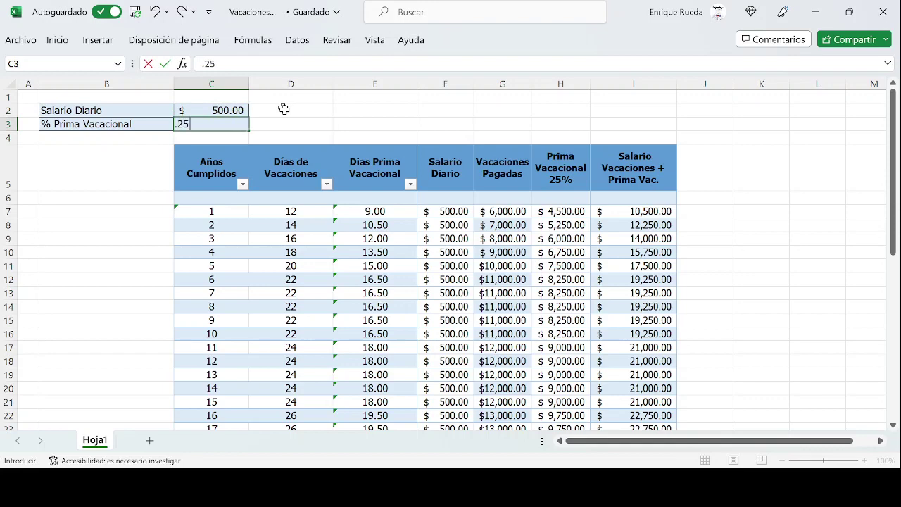
{"action": "key", "text": "Return"}
Examine the one-year row's vacation days, premium days and daily salary.
{"action": "key", "text": "Right"}
{"action": "key", "text": "Down"}
{"action": "key", "text": "Down"}
{"action": "key", "text": "Down"}
{"action": "key", "text": "Right"}
{"action": "key", "text": "Down"}
{"action": "key", "text": "Down"}
{"action": "key", "text": "Down"}
{"action": "key", "text": "Up"}
{"action": "key", "text": "Up"}
{"action": "key", "text": "Up"}
{"action": "key", "text": "Right"}
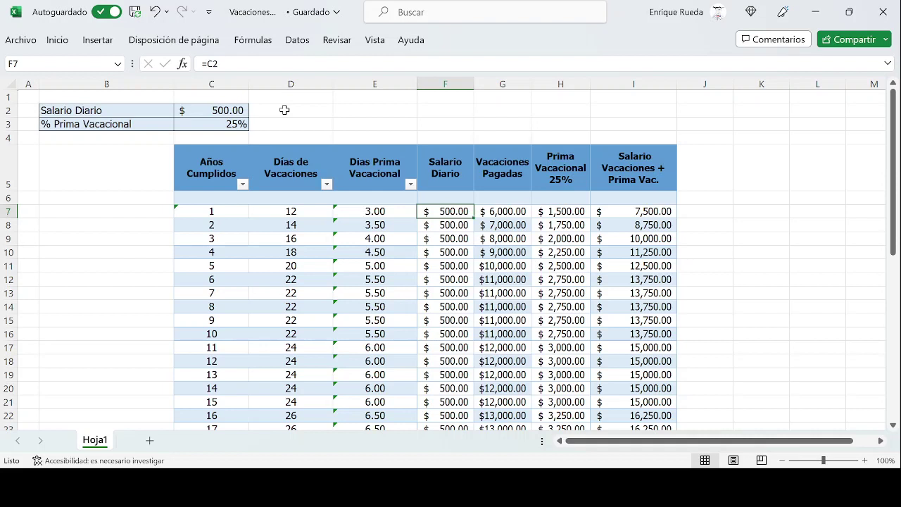
{"action": "key", "text": "Left"}
{"action": "key", "text": "Left"}
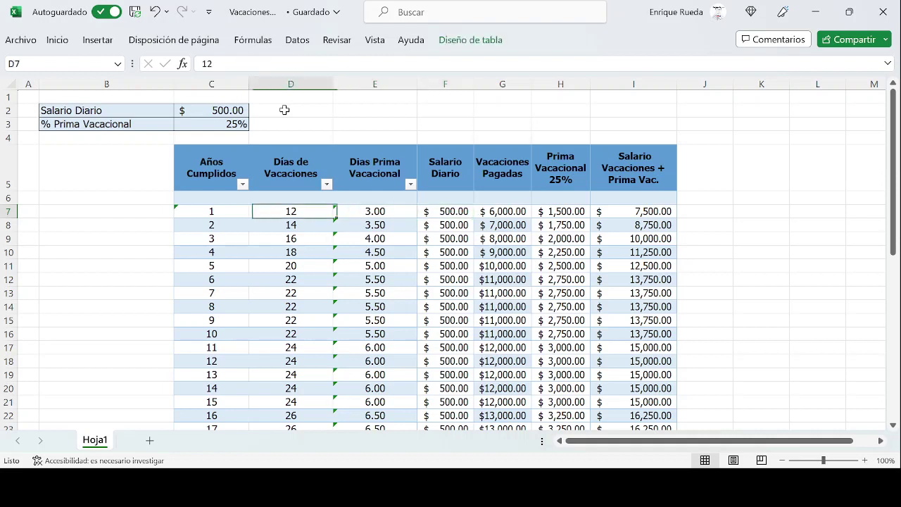
Examine the one-year row's formulas for Vacaciones Pagadas, Prima Vacacional and Salario Vacaciones + Prima Vac.
{"action": "key", "text": "Right"}
{"action": "key", "text": "Right"}
{"action": "key", "text": "Right"}
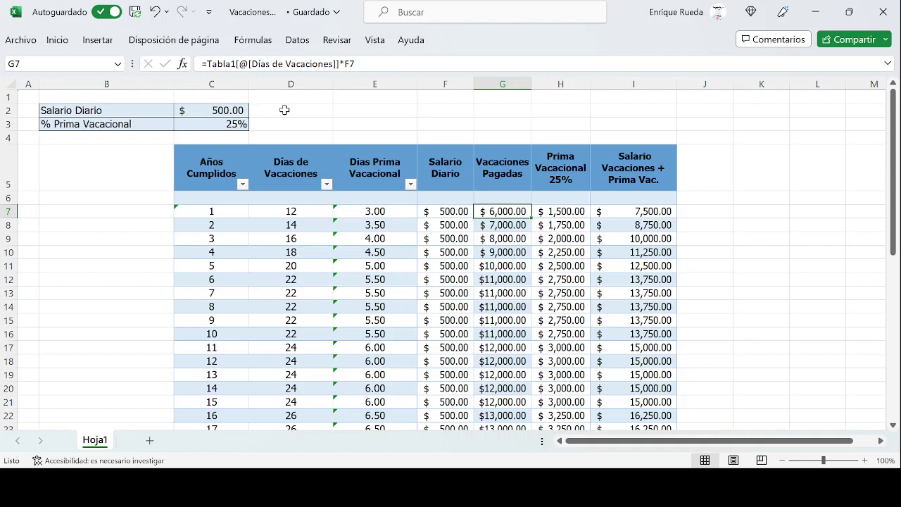
{"action": "key", "text": "Right"}
{"action": "key", "text": "Right"}
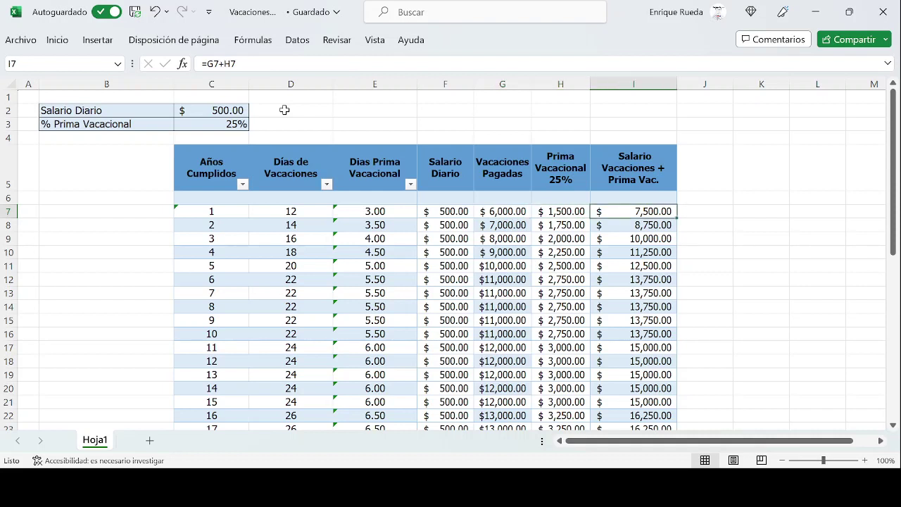
{"action": "key", "text": "Left"}
{"action": "key", "text": "Left"}
{"action": "key", "text": "Right"}
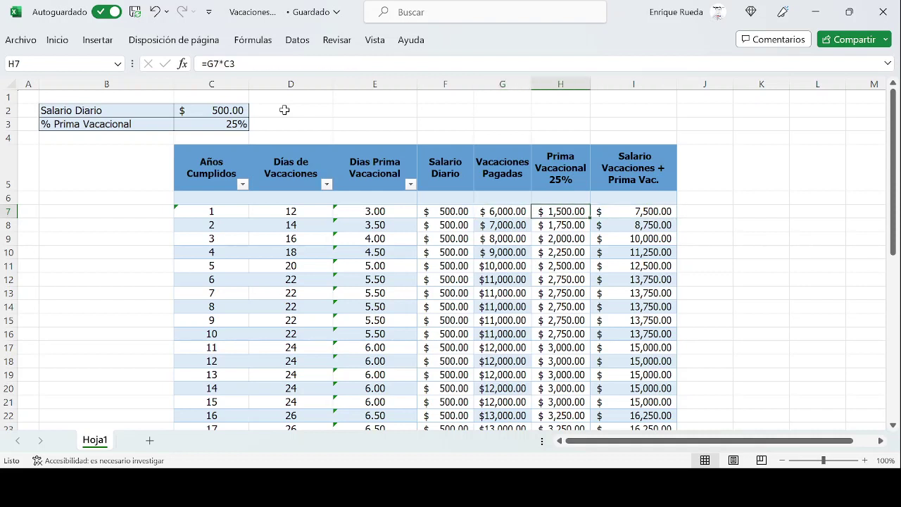
{"action": "key", "text": "Right"}
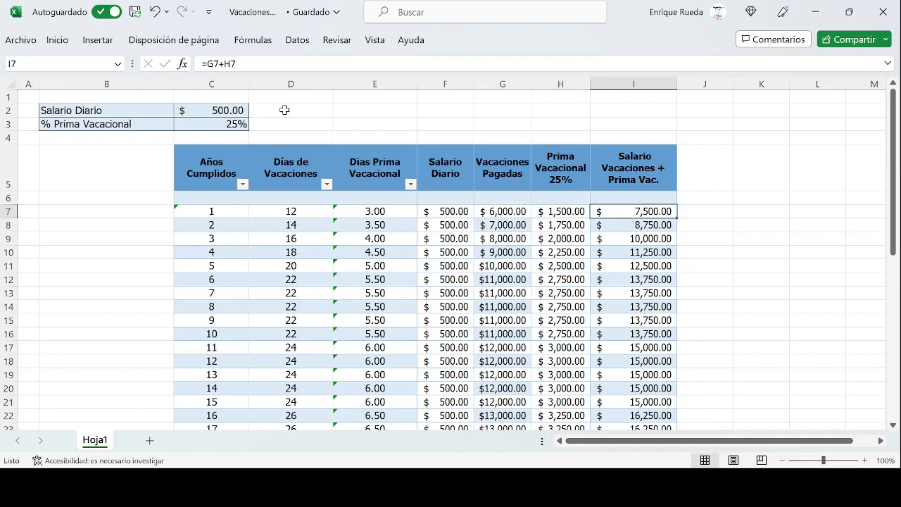